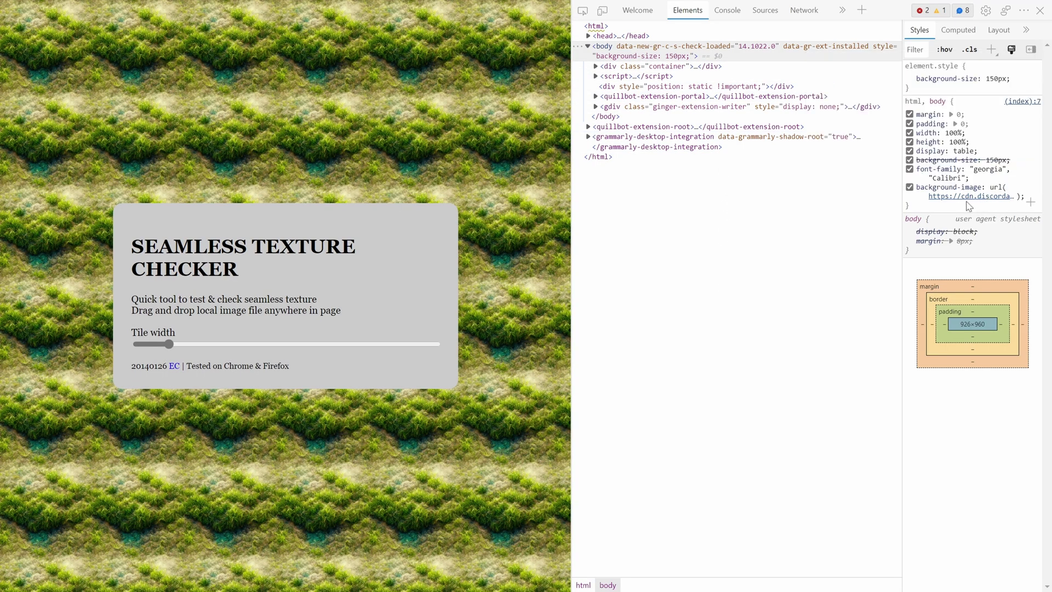
- Replace the body background-image URL with the pasted owl embroidery texture URL, then enlarge the tiles with the Tile width slider
mouse_move(963, 201)
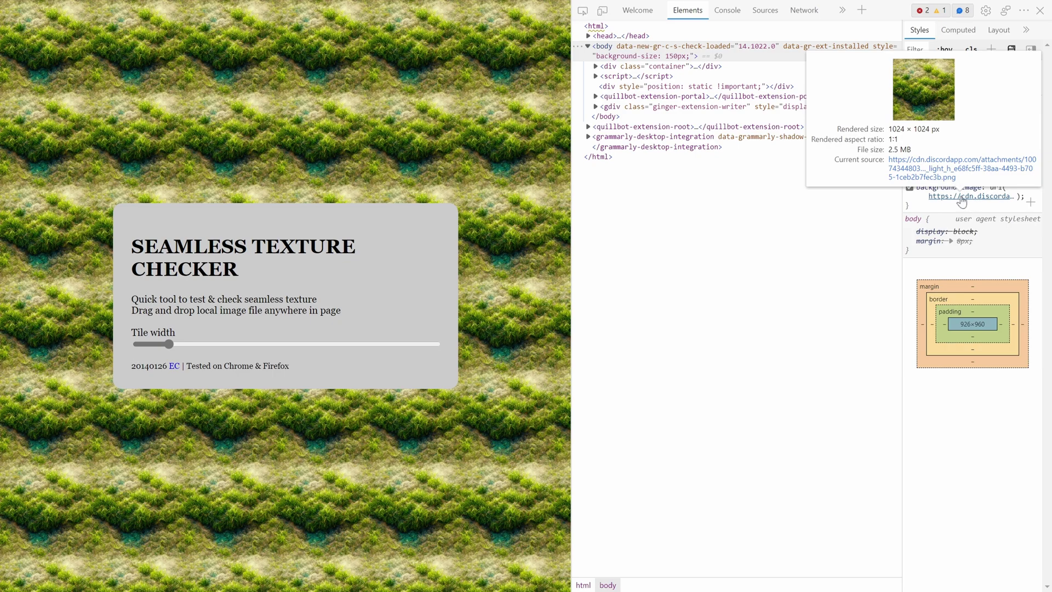
click(961, 201)
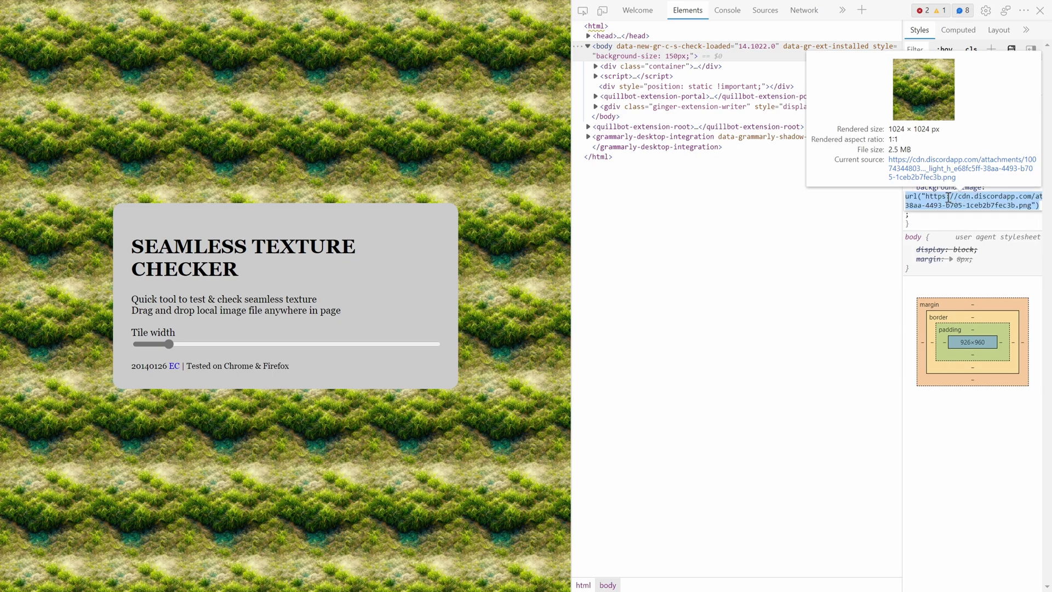
drag(927, 197, 1033, 204)
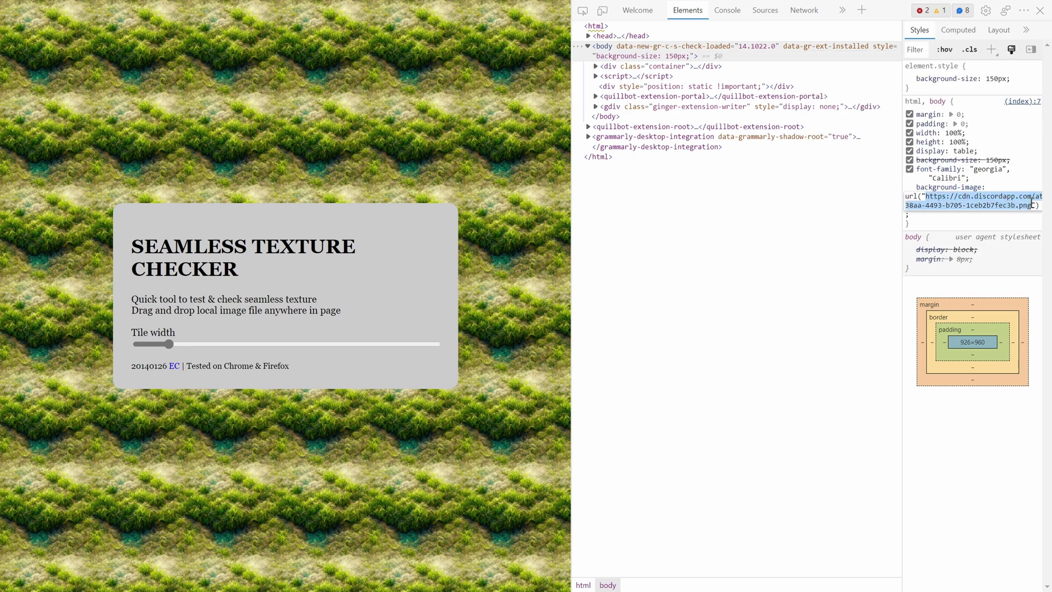
key(ctrl+v)
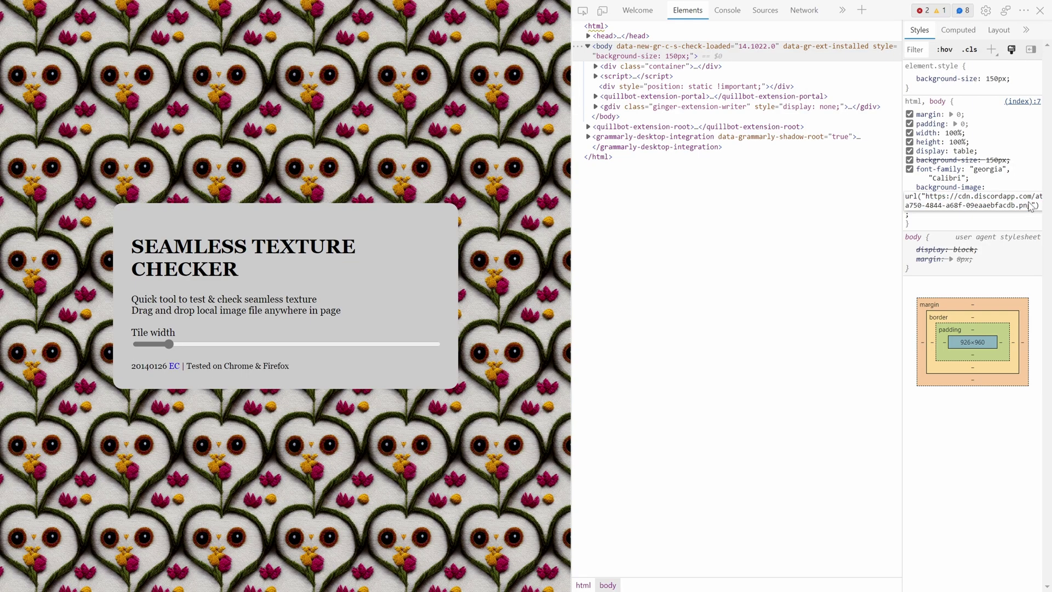
click(894, 289)
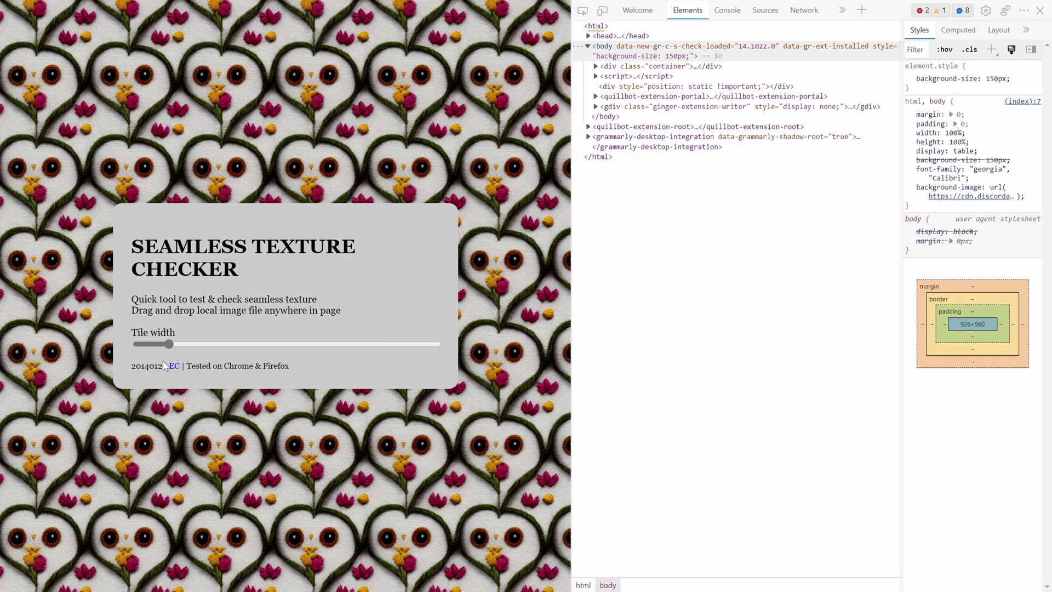
mouse_move(173, 348)
mouse_down()
mouse_move(436, 345)
mouse_move(136, 338)
mouse_move(269, 345)
mouse_move(139, 343)
mouse_move(224, 345)
mouse_move(154, 346)
mouse_up()
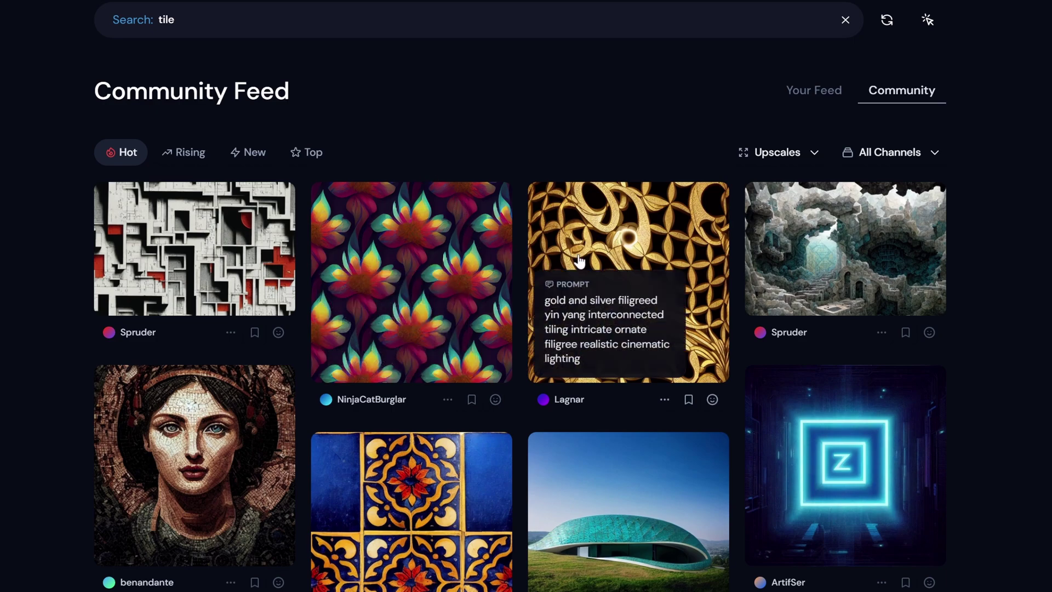
- Scroll down and back through the Midjourney showcase, browsing tiled tile, lace, flower and stone patterns
scroll(592, 274, down, 3)
scroll(592, 276, down, 7)
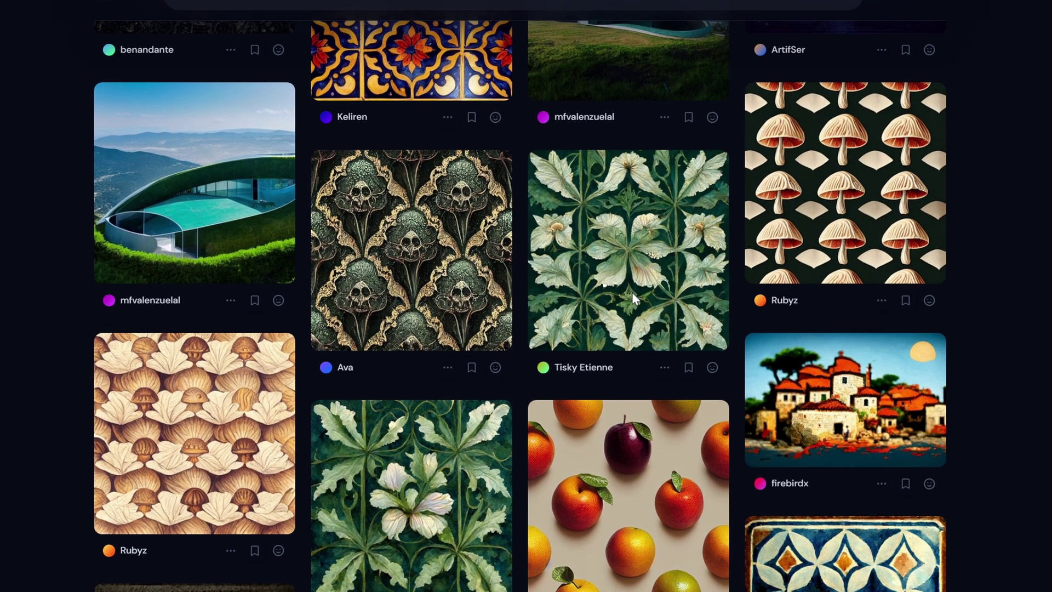
mouse_move(663, 306)
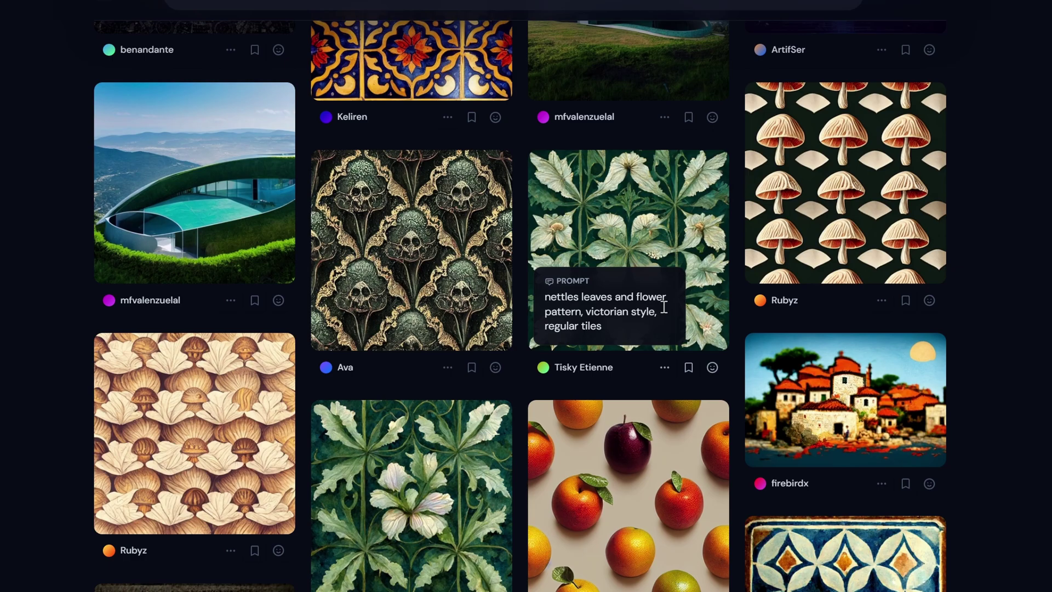
scroll(652, 306, down, 4)
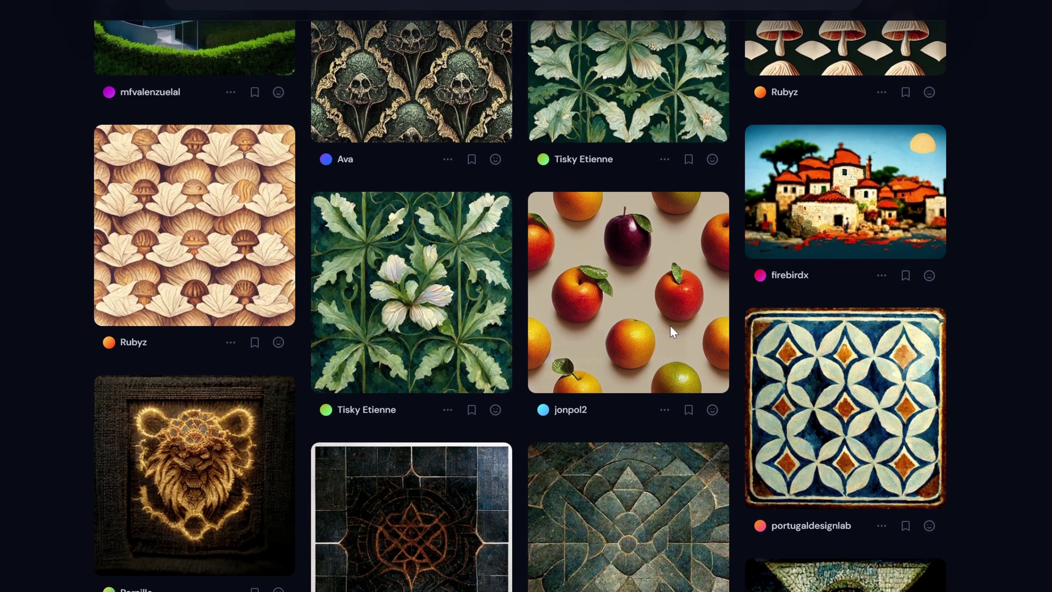
scroll(681, 376, down, 3)
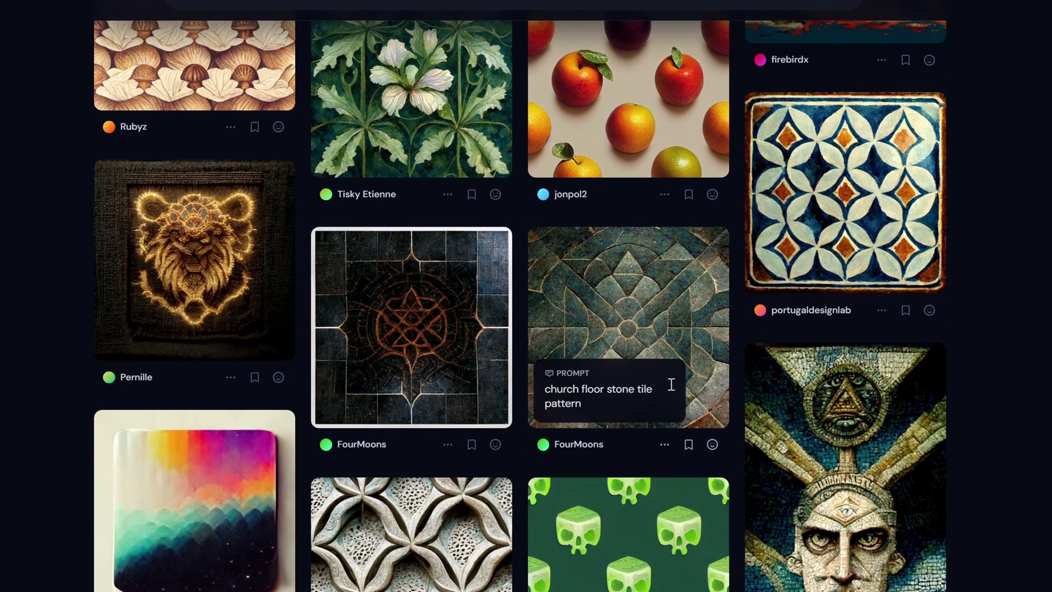
scroll(670, 383, up, 3)
scroll(670, 383, down, 15)
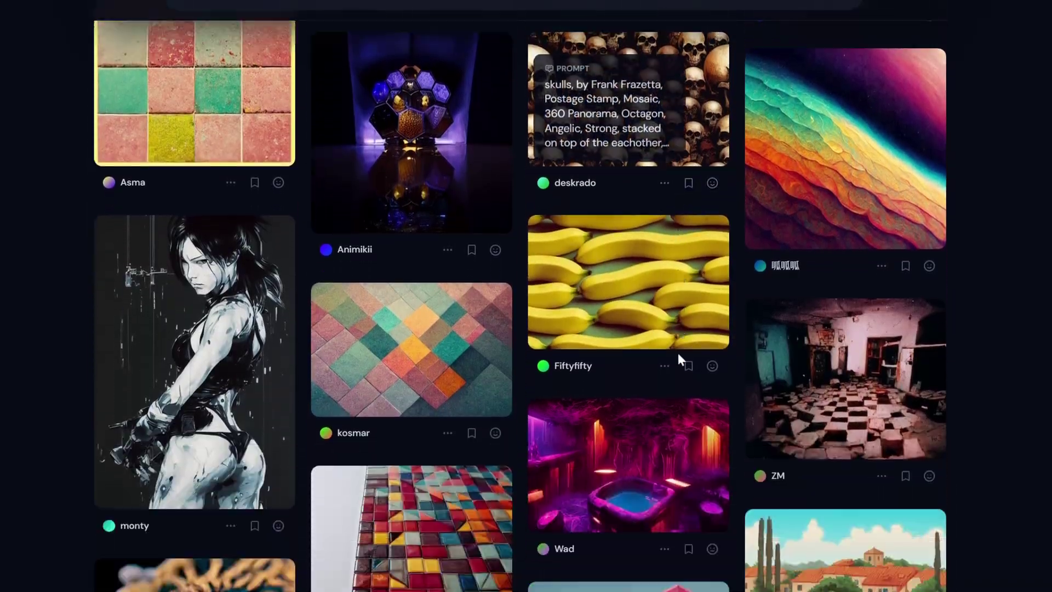
scroll(673, 362, down, 2)
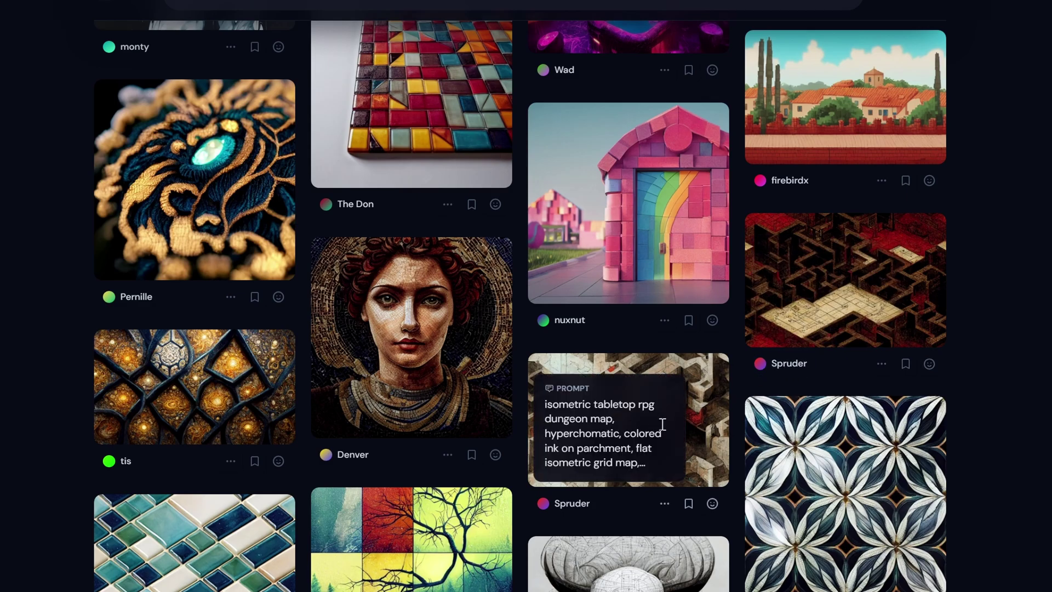
scroll(696, 419, down, 6)
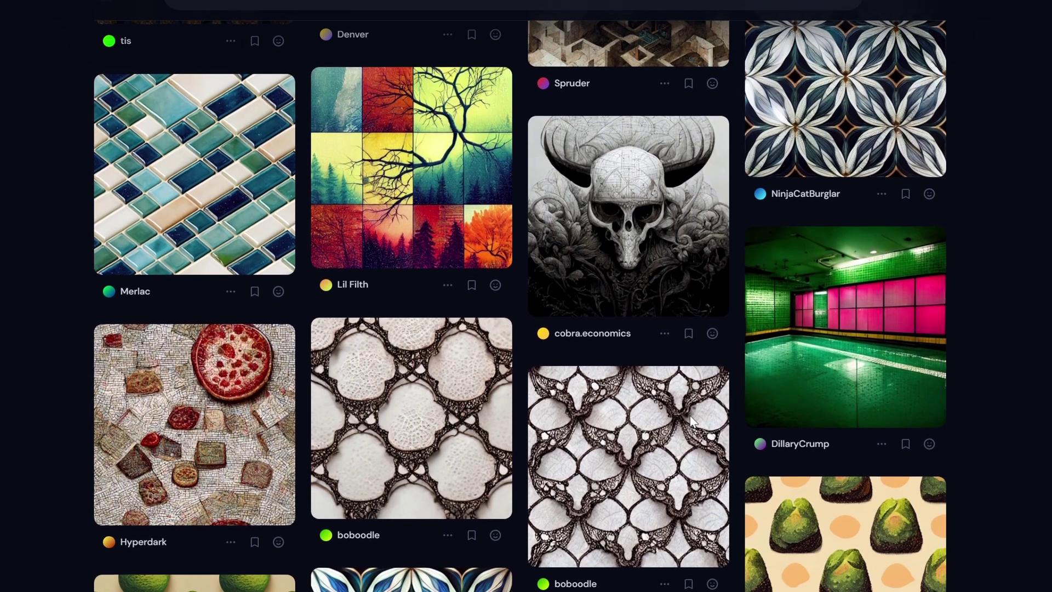
scroll(692, 421, down, 6)
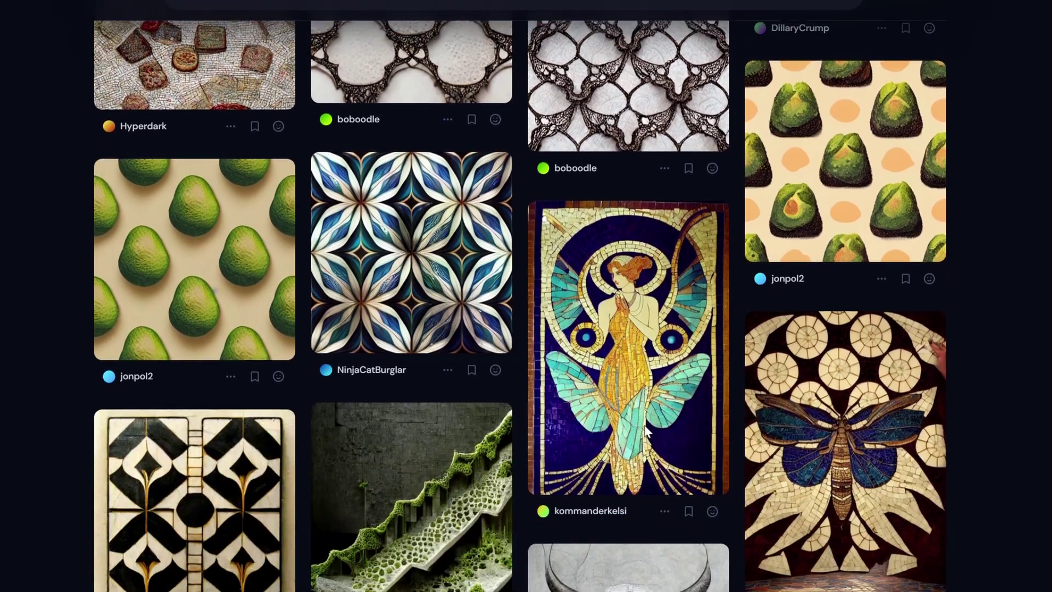
scroll(645, 431, down, 2)
scroll(645, 431, down, 2)
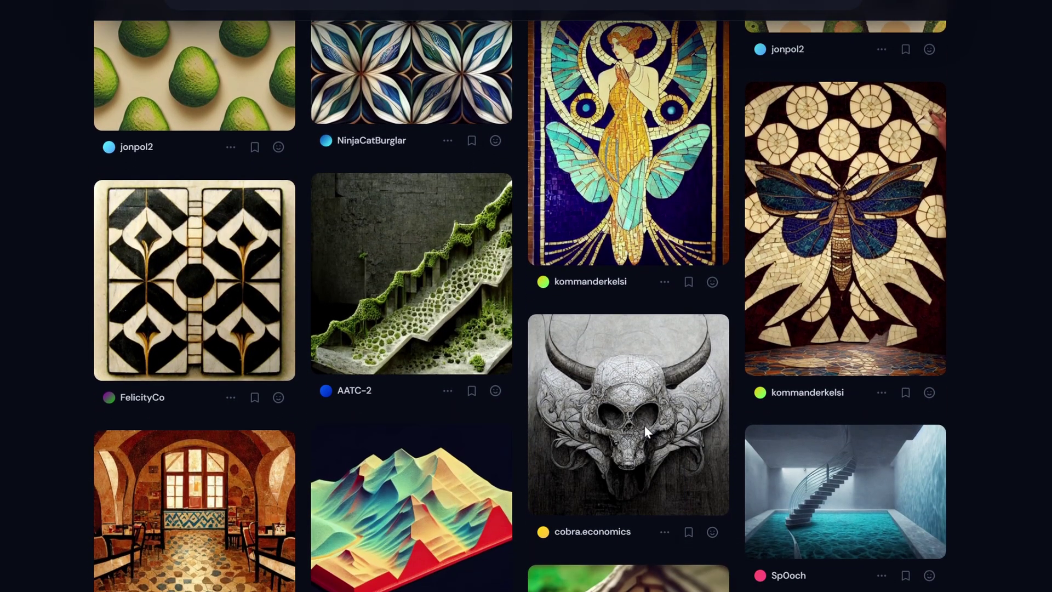
mouse_move(646, 425)
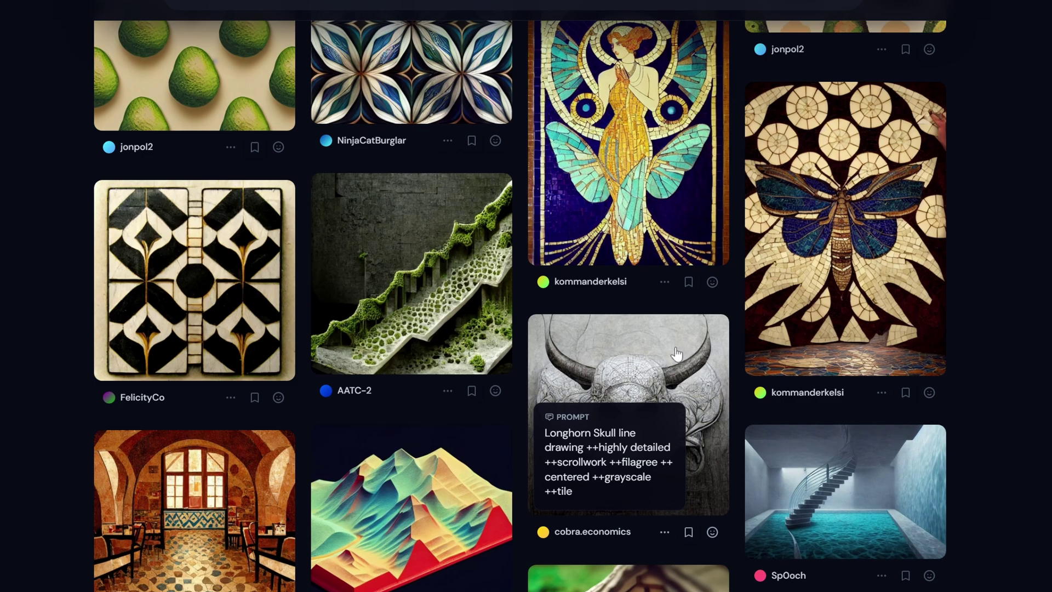
scroll(678, 353, down, 8)
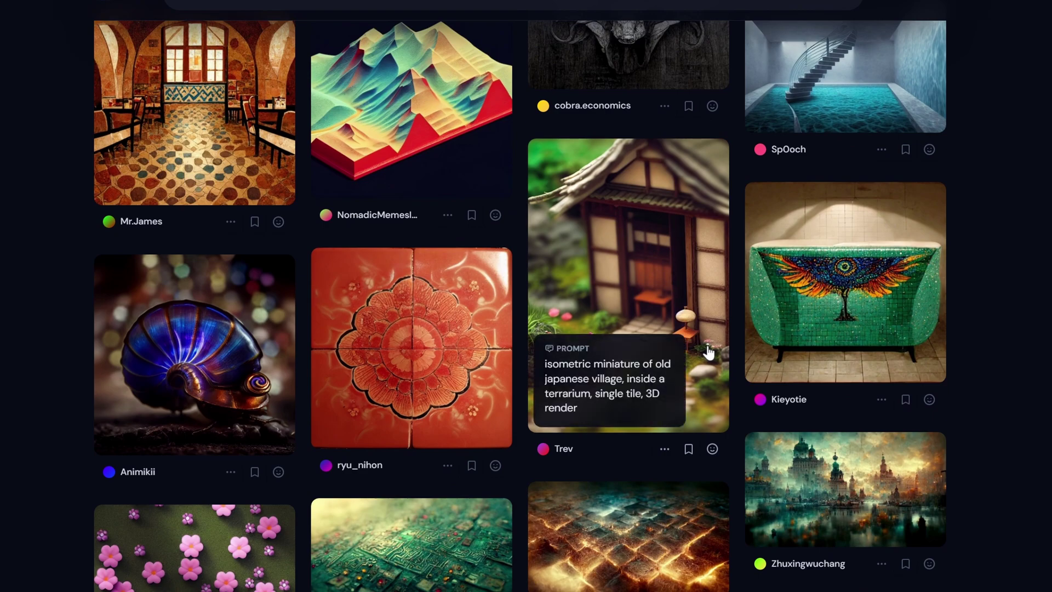
scroll(715, 344, down, 2)
scroll(705, 345, down, 2)
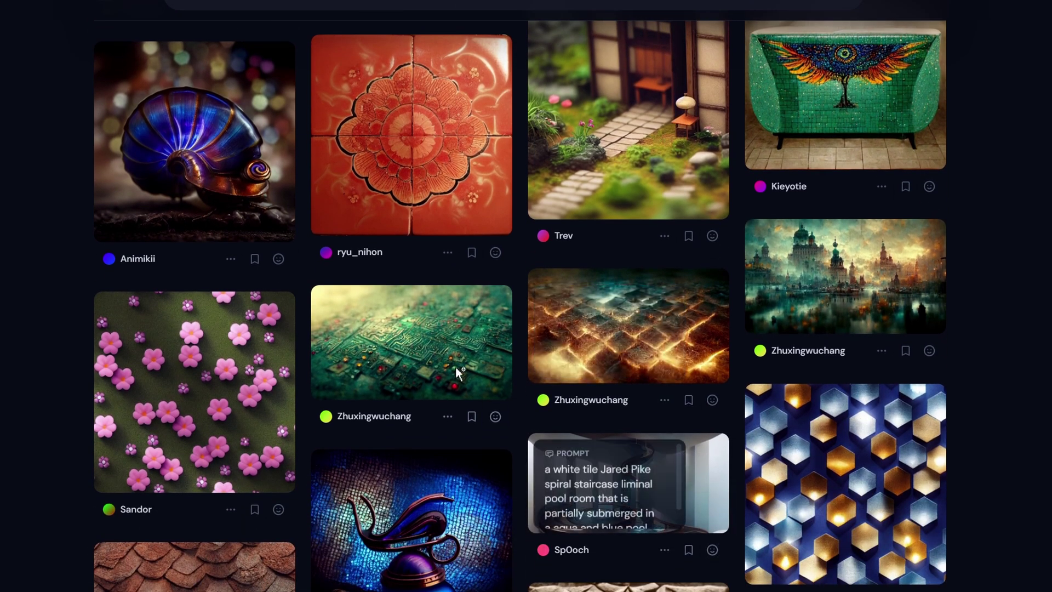
mouse_move(219, 389)
scroll(651, 389, down, 4)
scroll(653, 399, up, 10)
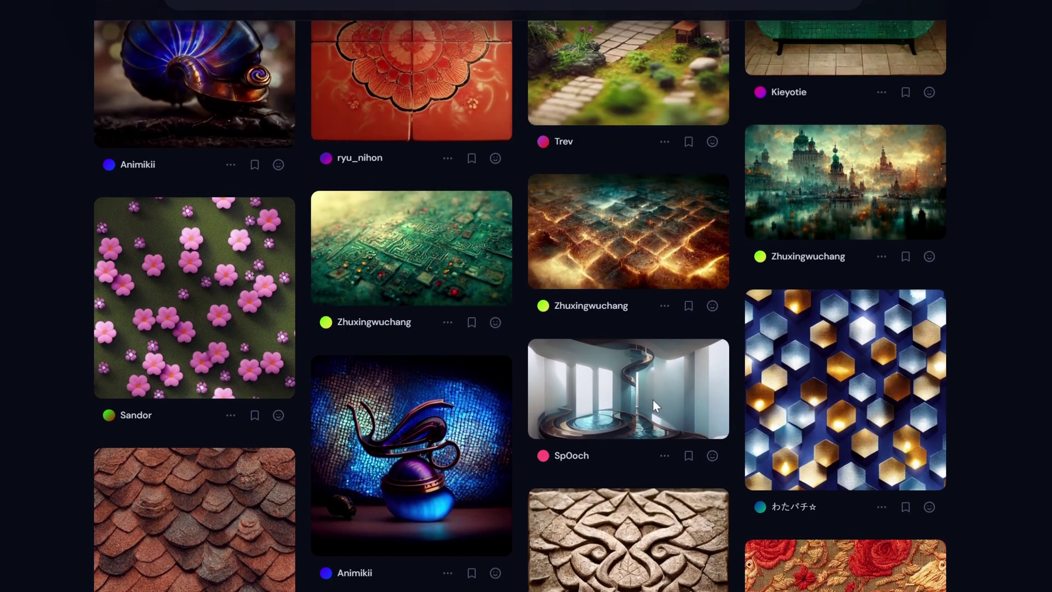
scroll(653, 399, up, 20)
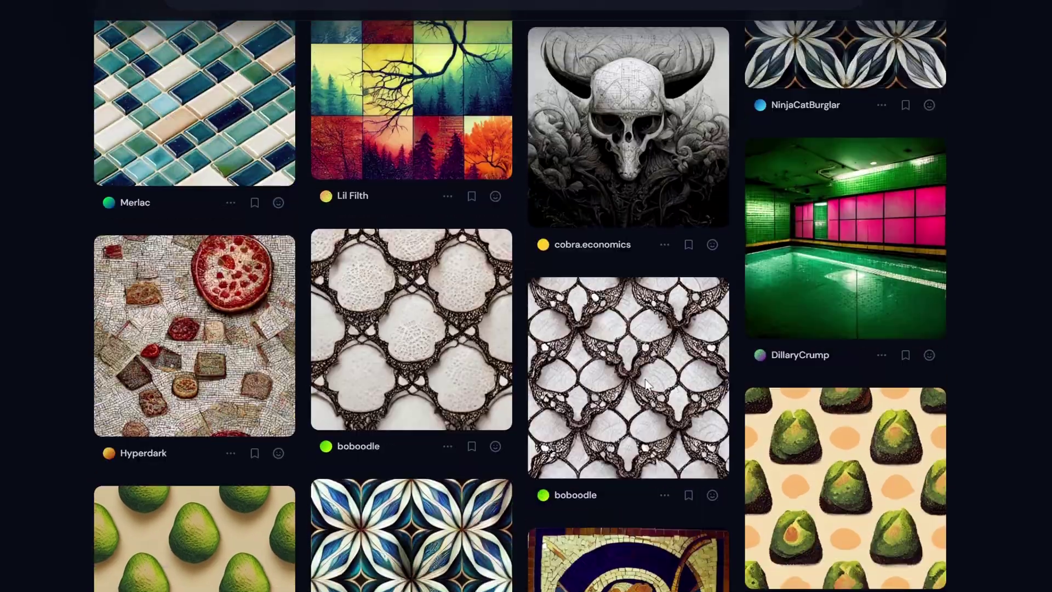
scroll(645, 379, up, 2)
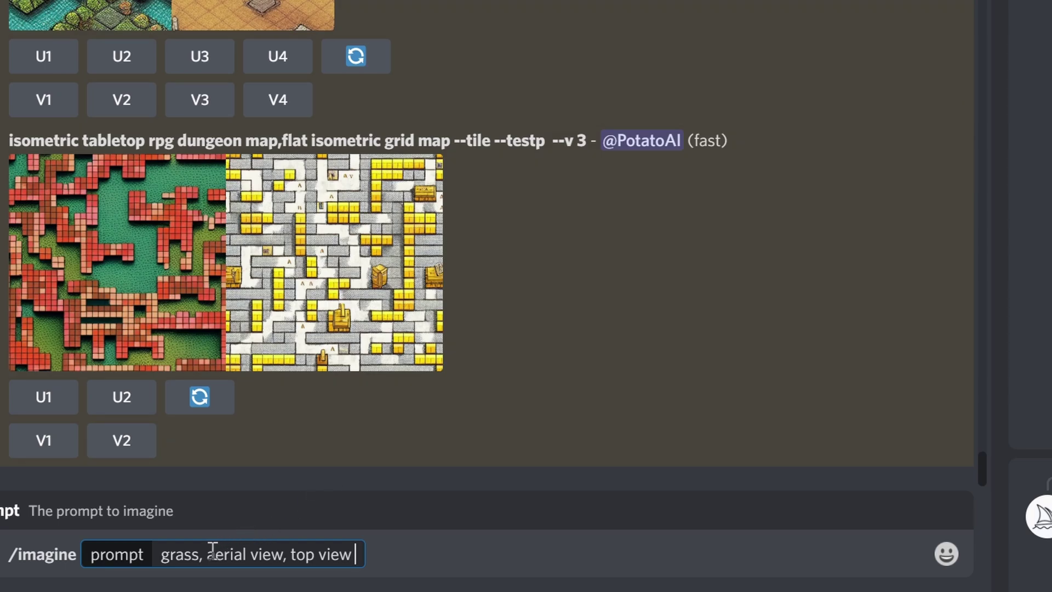
drag(206, 554, 284, 554)
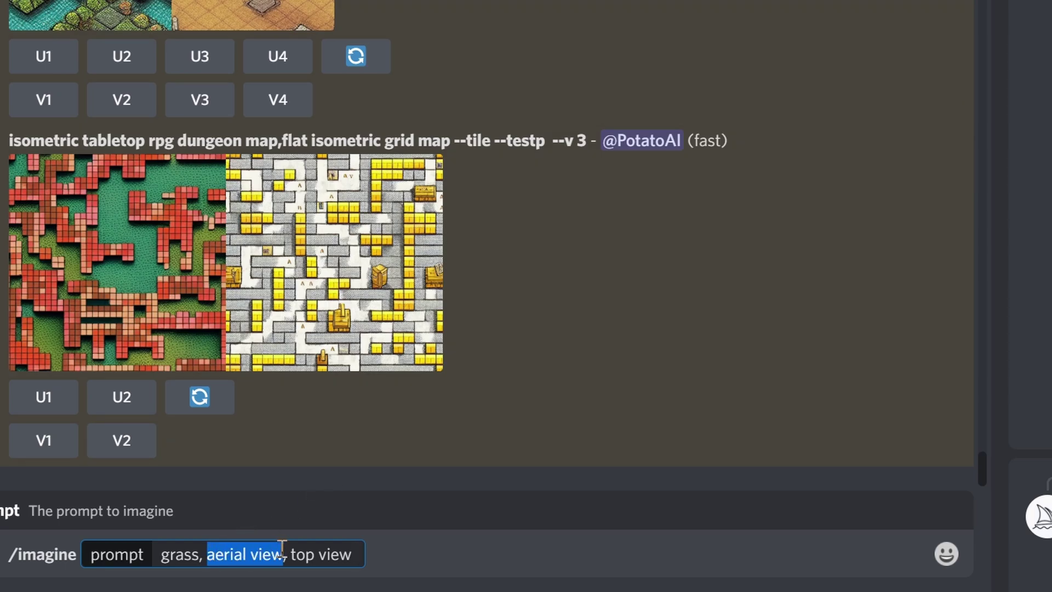
click(353, 554)
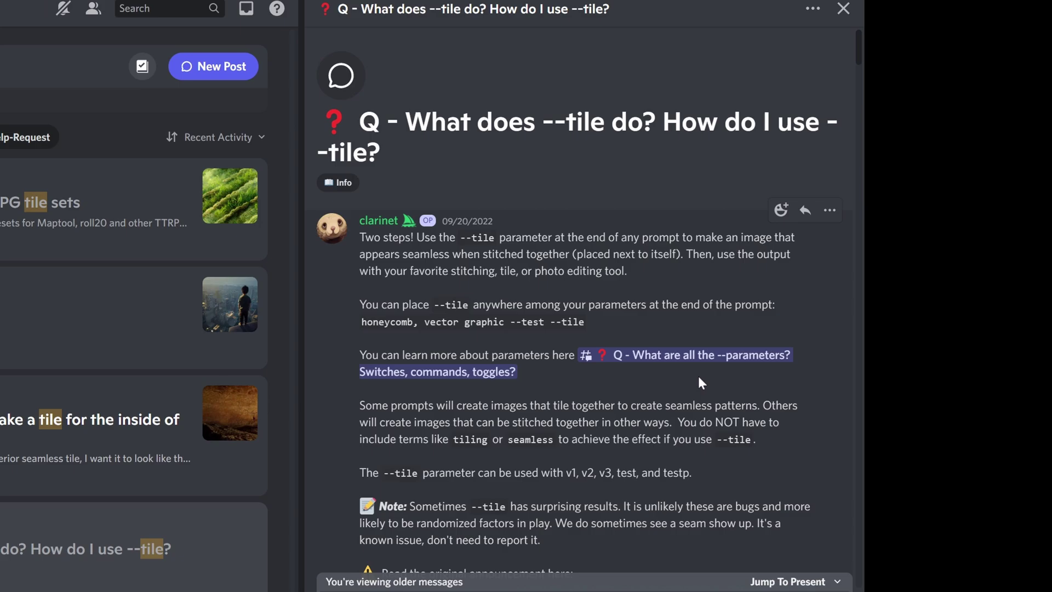
- Read the opening of the --tile FAQ post, deselecting the example prompt text along the way
scroll(633, 405, down, 3)
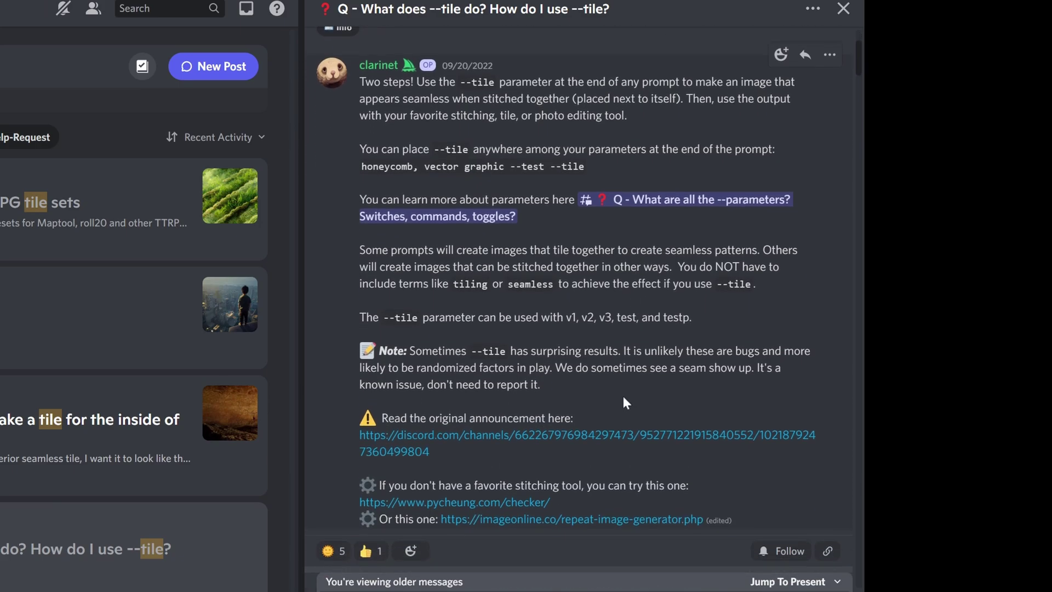
scroll(622, 394, down, 6)
scroll(763, 372, down, 2)
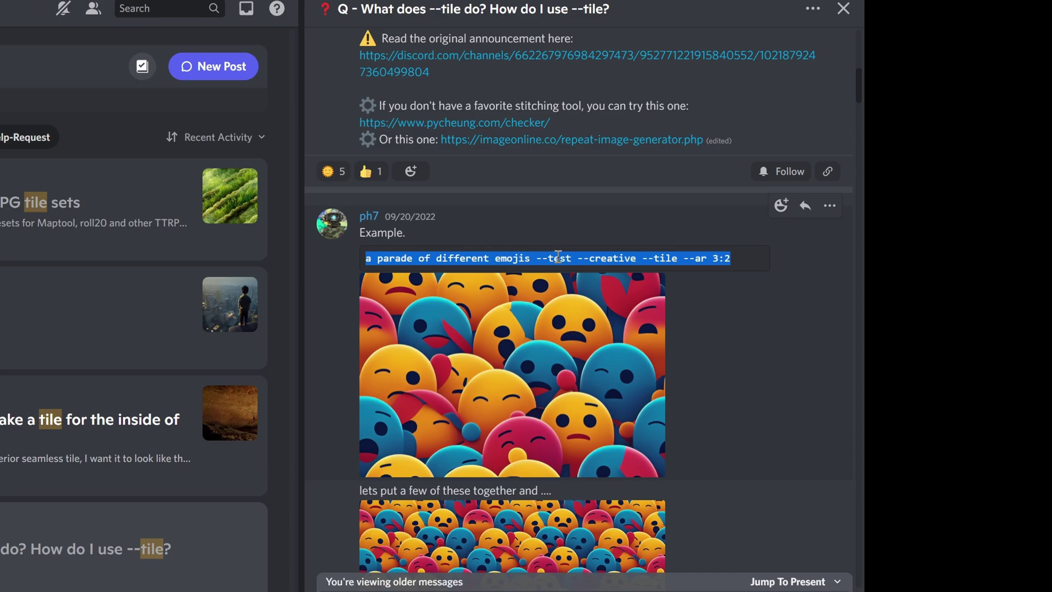
click(768, 309)
scroll(677, 323, down, 2)
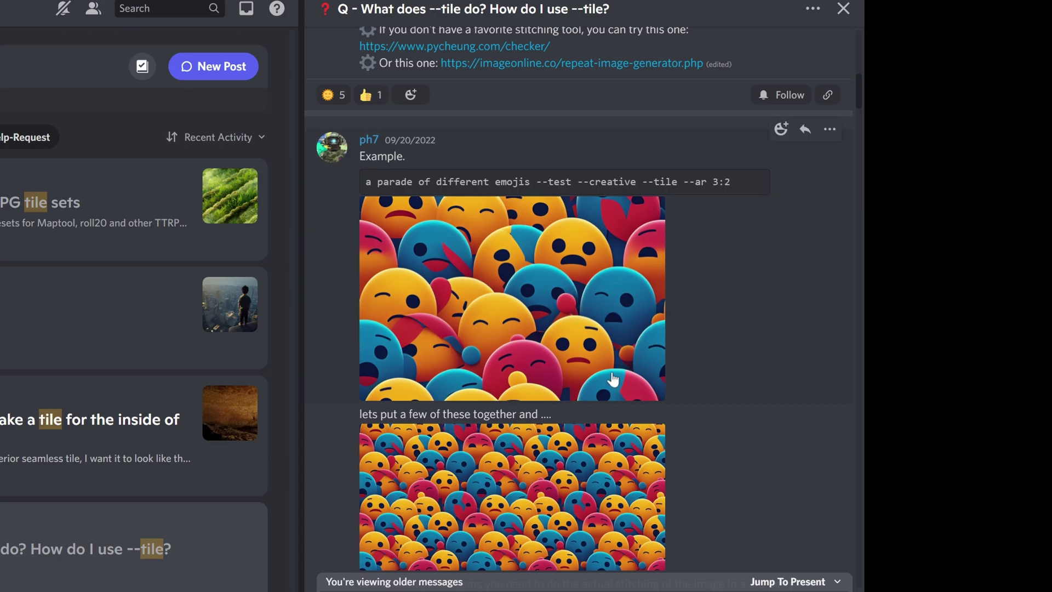
drag(711, 182, 735, 181)
- Scroll further through the thread's replies and tiled example images
scroll(631, 393, down, 2)
scroll(632, 393, down, 2)
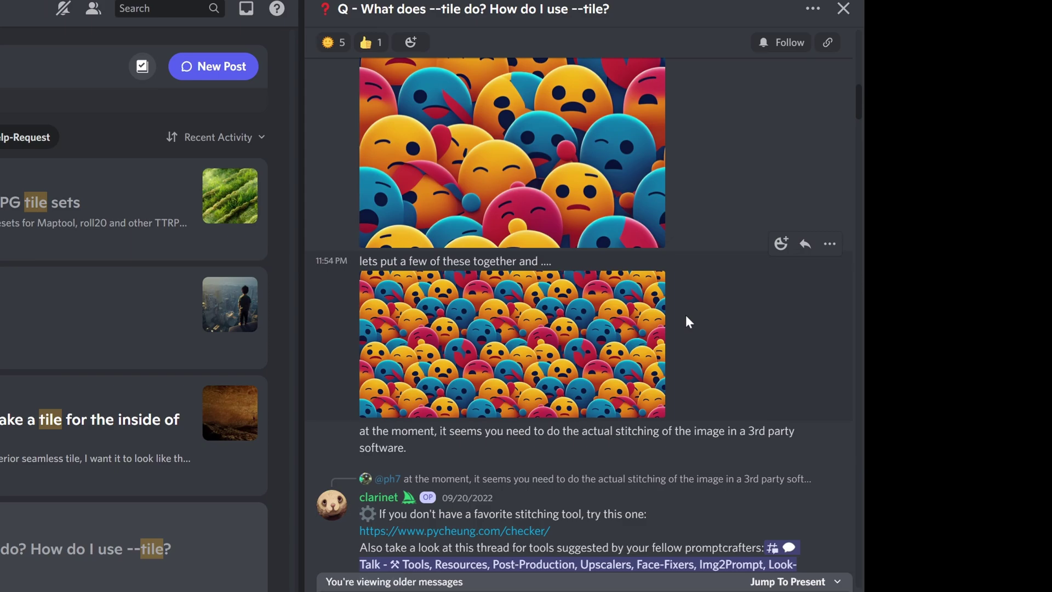
scroll(686, 315, down, 3)
scroll(680, 310, down, 4)
scroll(680, 309, down, 18)
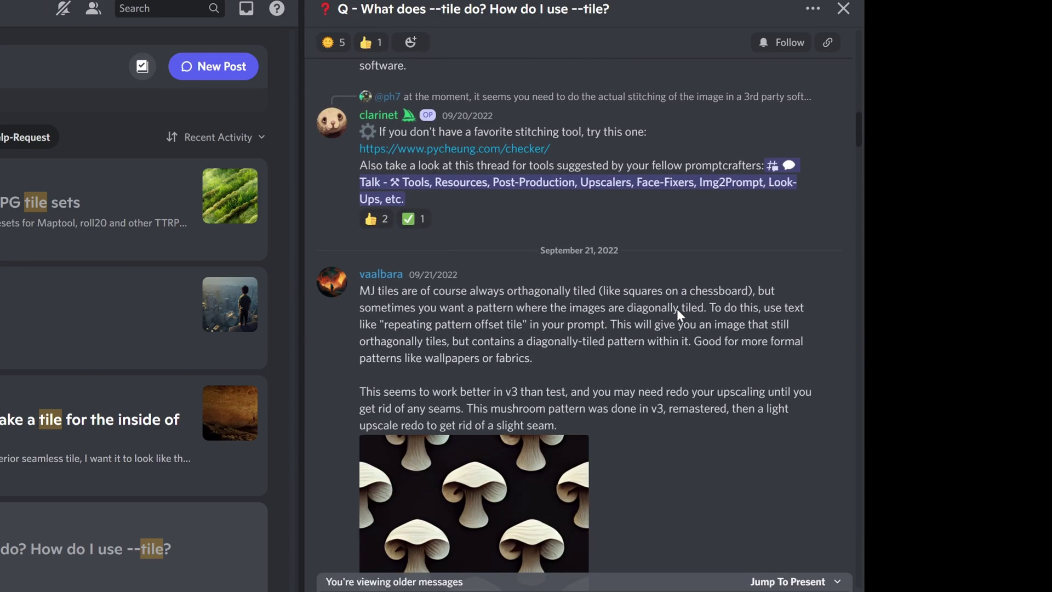
scroll(678, 313, down, 15)
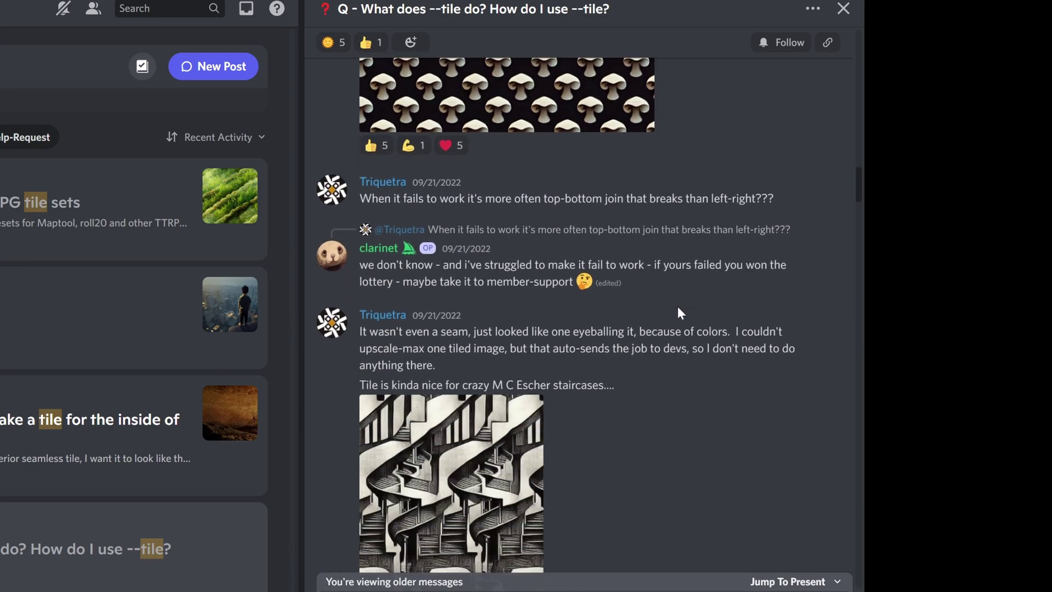
scroll(684, 311, down, 9)
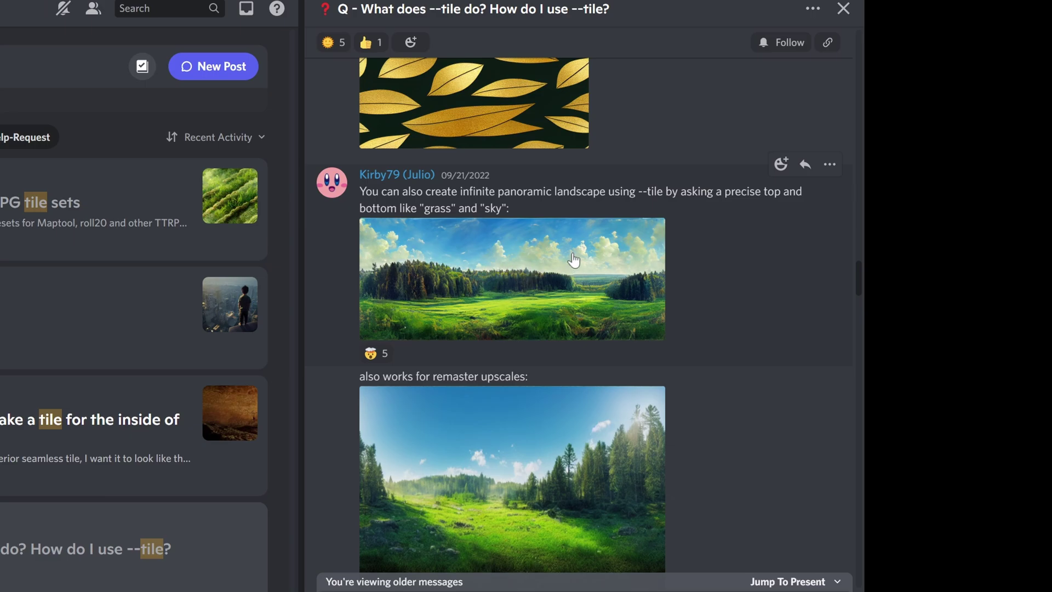
scroll(743, 279, down, 10)
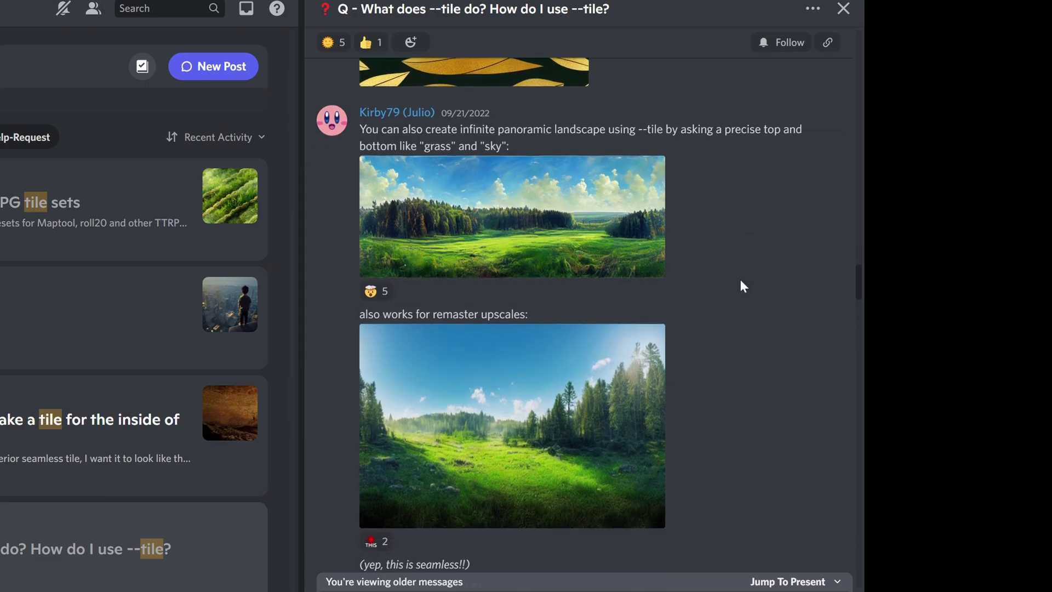
scroll(748, 280, down, 4)
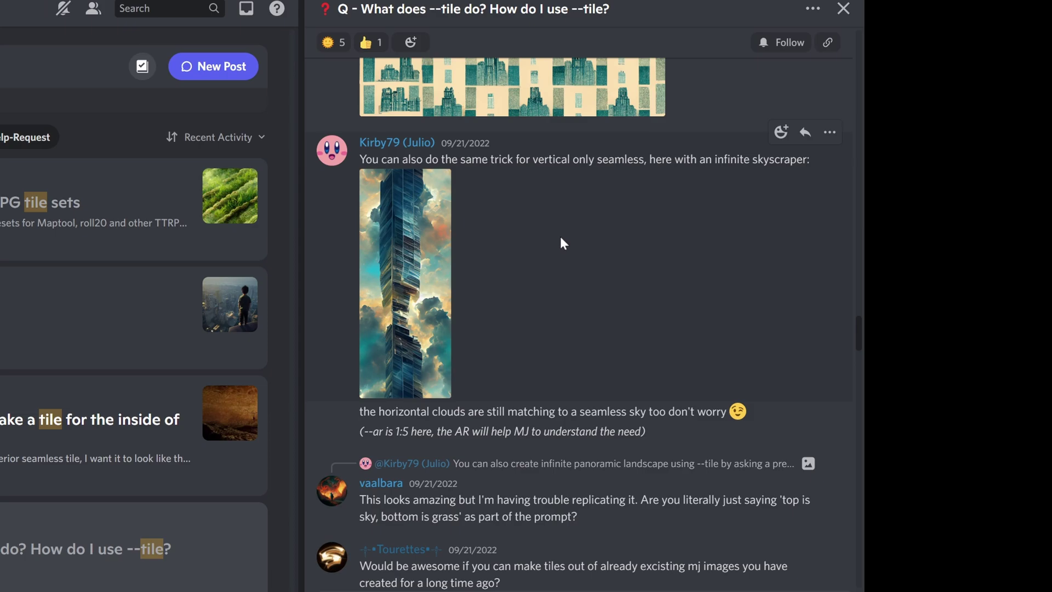
scroll(776, 235, down, 12)
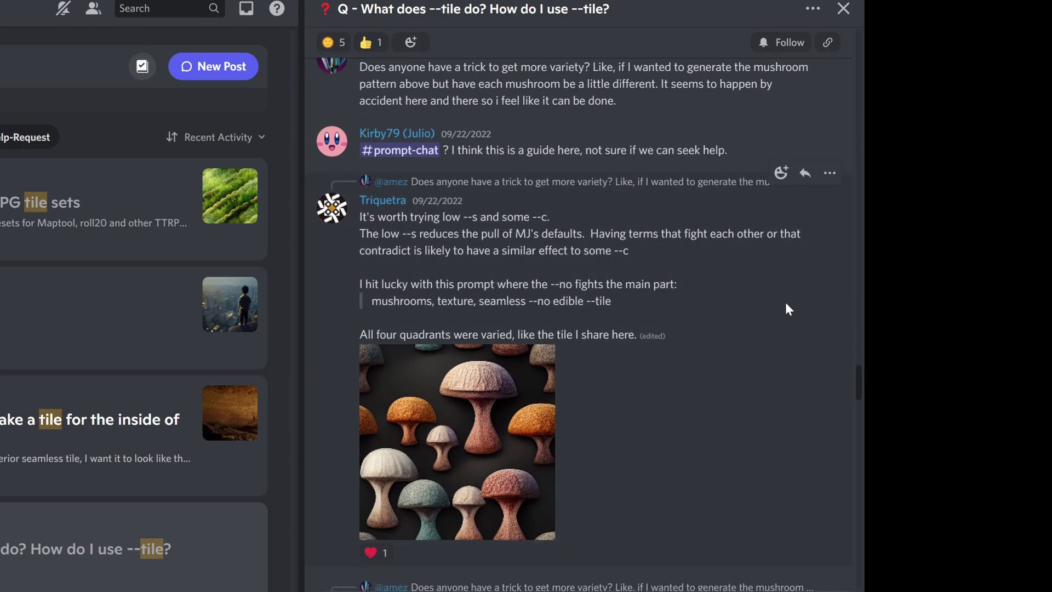
scroll(770, 332, down, 3)
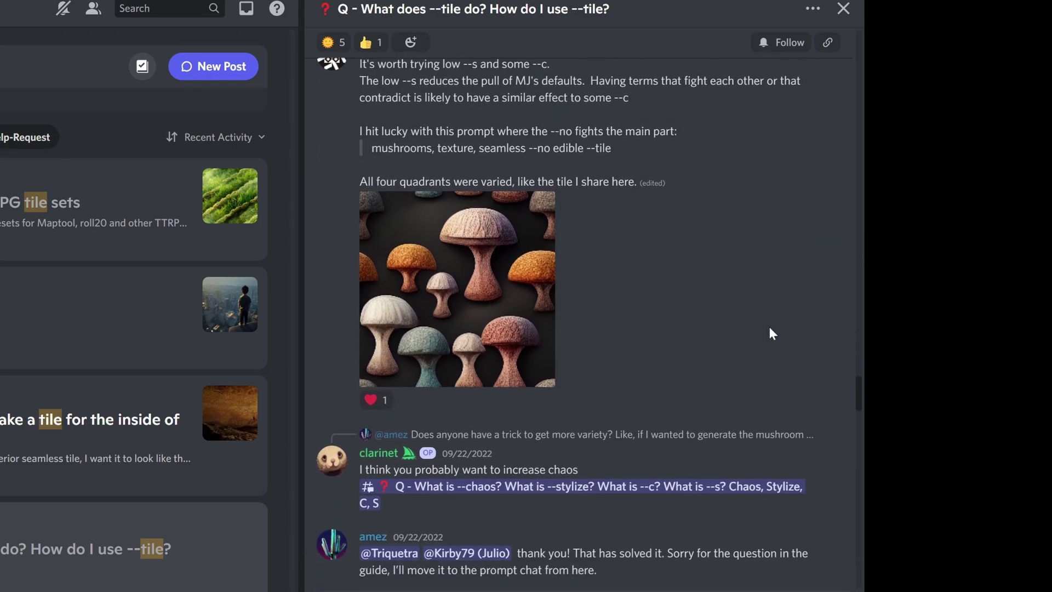
scroll(786, 302, down, 8)
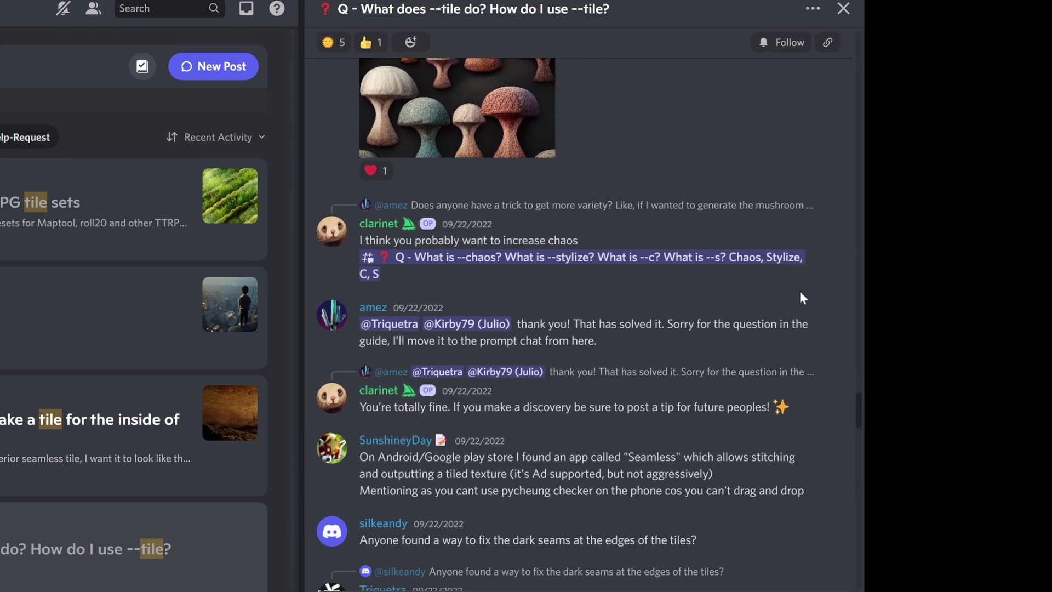
scroll(800, 298, down, 10)
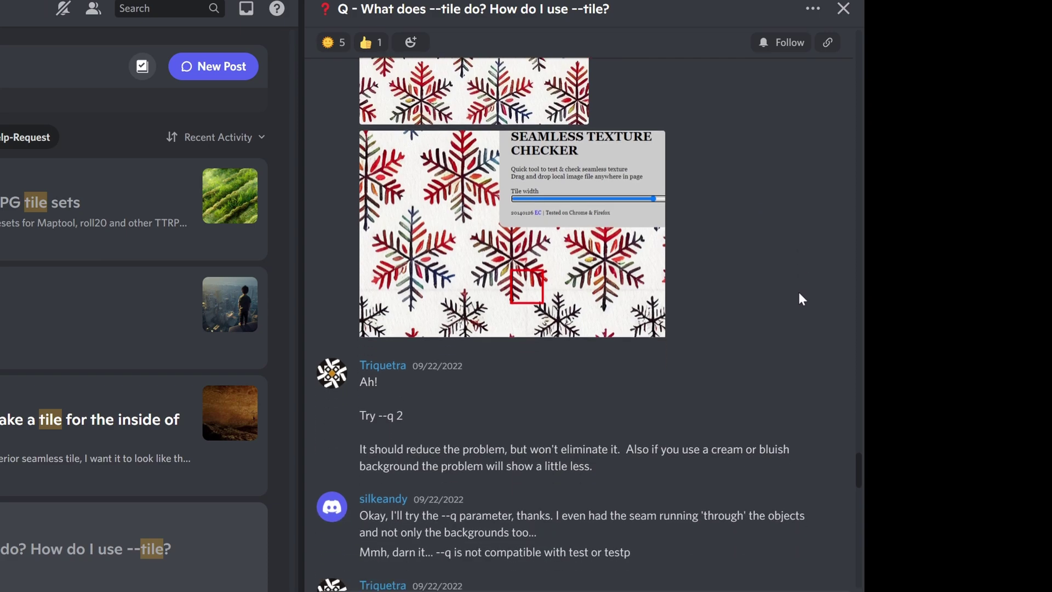
scroll(802, 298, down, 2)
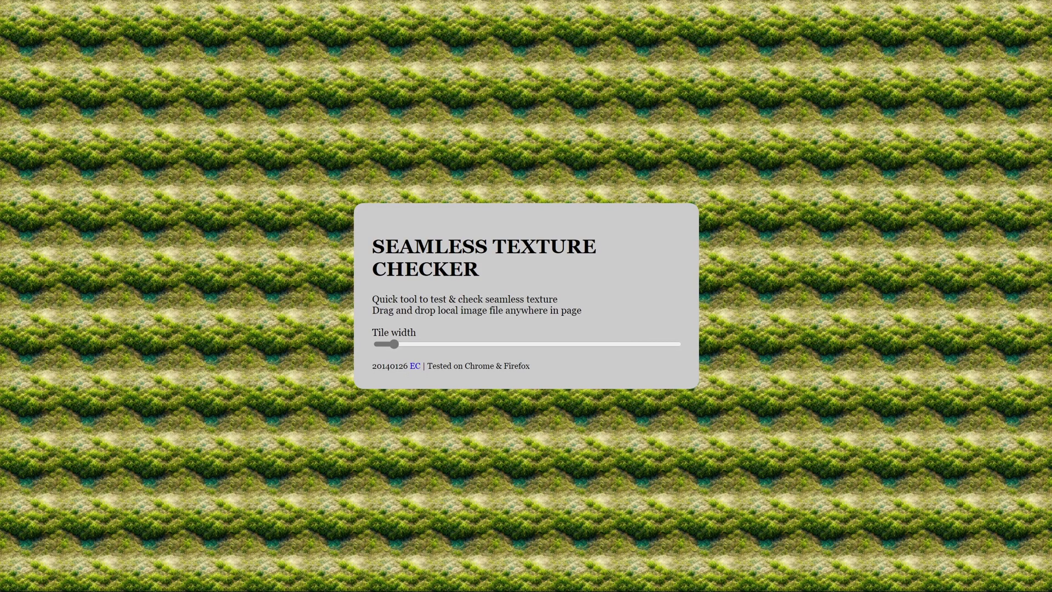